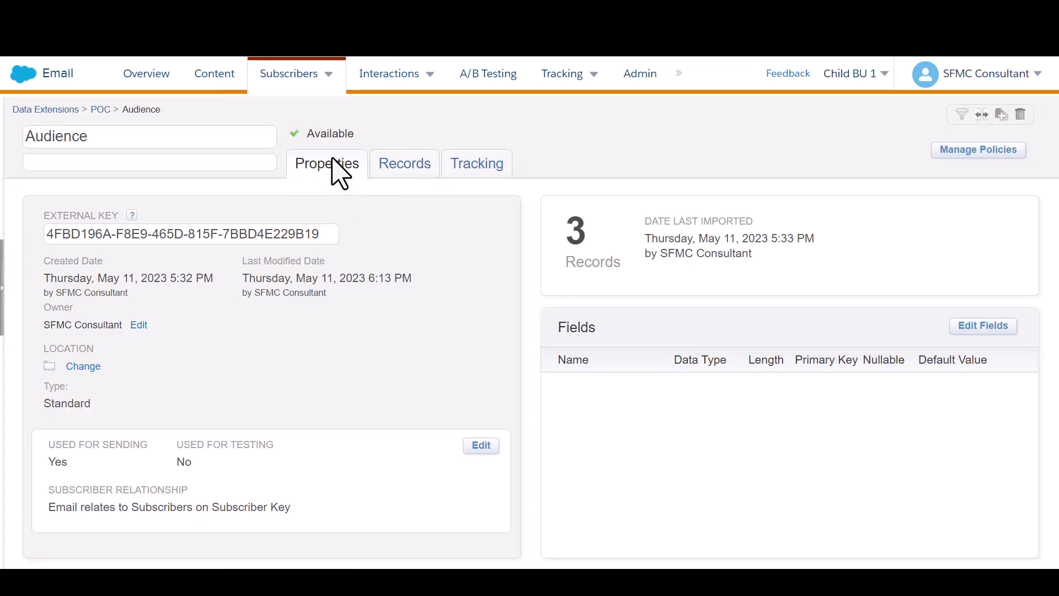
# Review Joined_MasterData's Email, FirstName, LastName and Birthday fields and confirm its Records table is empty.
pyautogui.click(386, 172)
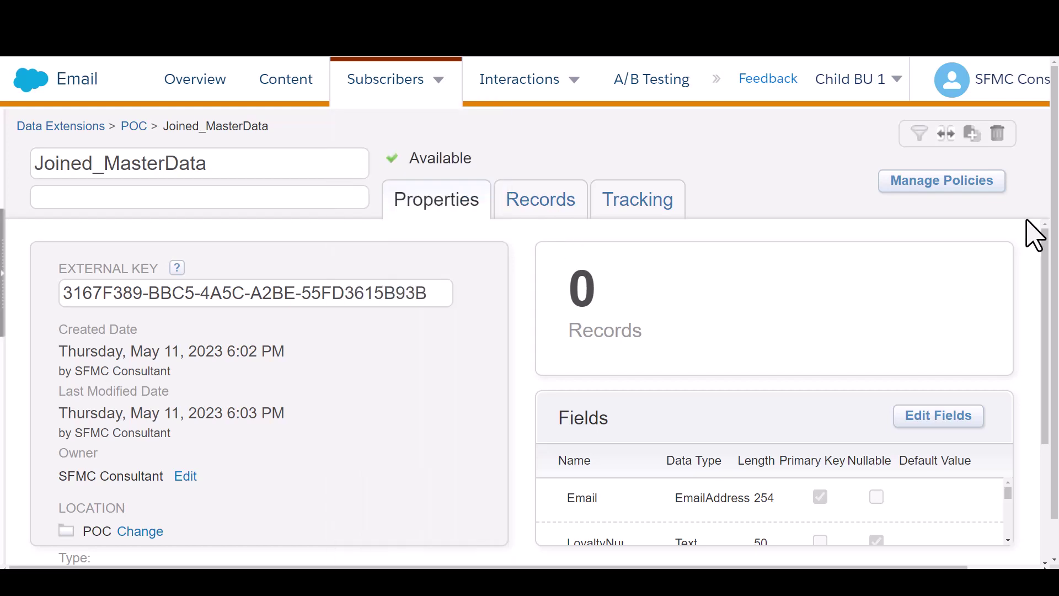
pyautogui.hotkey('ctrl', '-')
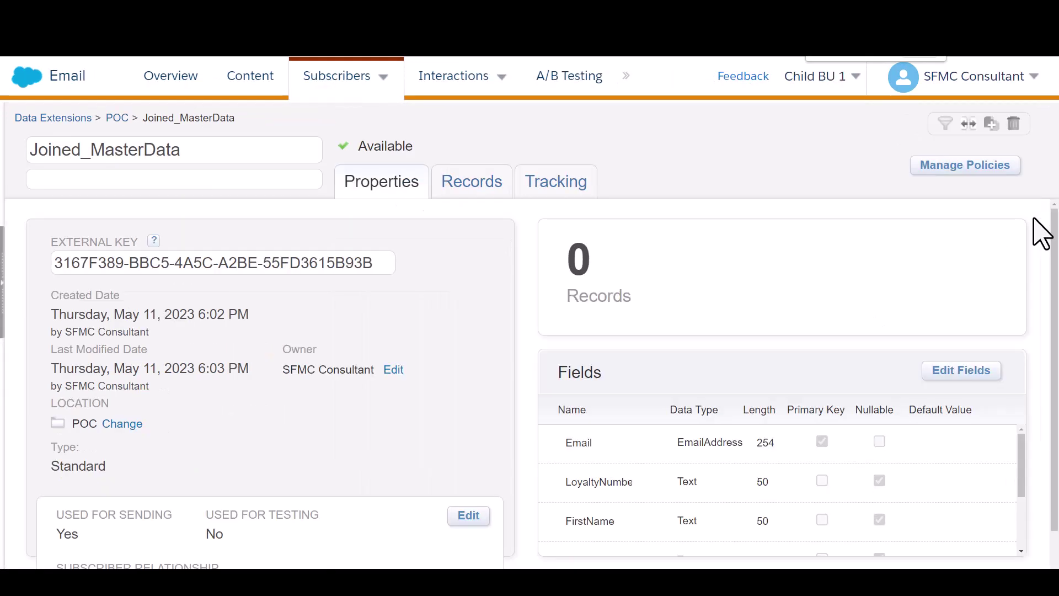
pyautogui.hotkey('ctrl', '-')
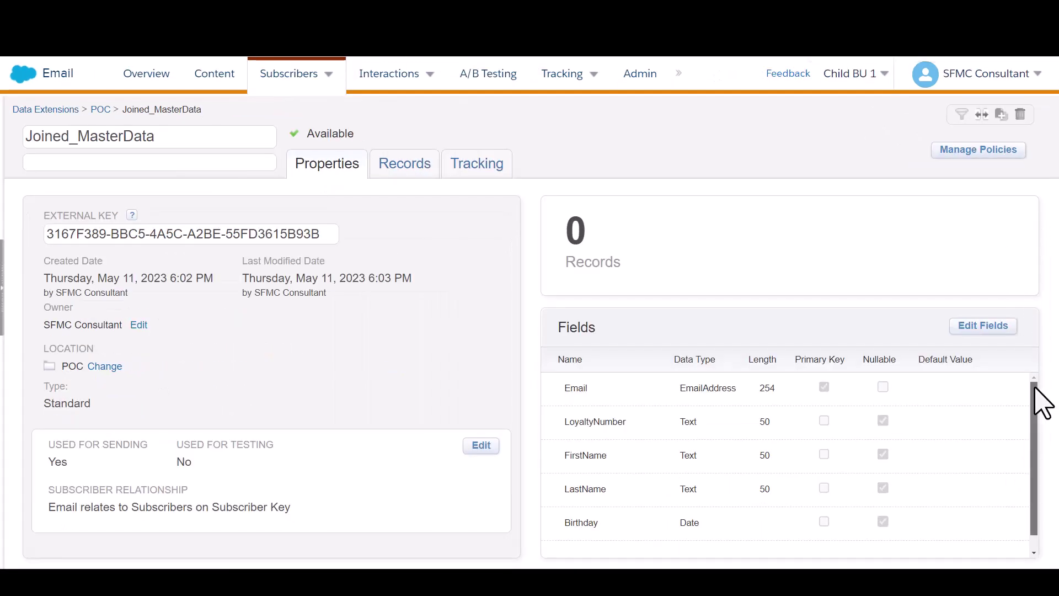
pyautogui.moveTo(1035, 388); pyautogui.dragTo(1037, 407)
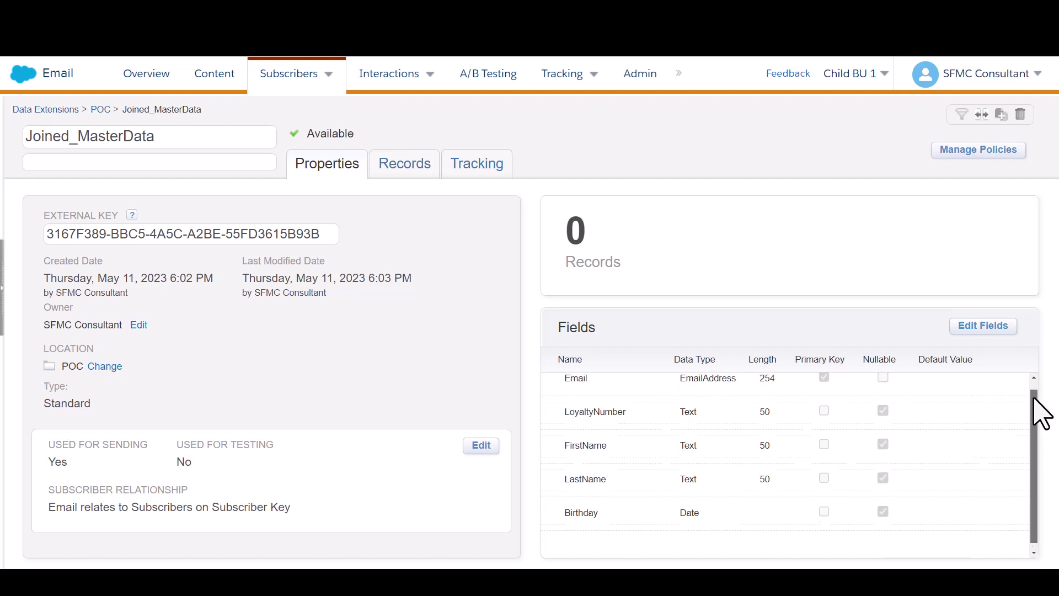
pyautogui.scroll(1, 1040, 406)
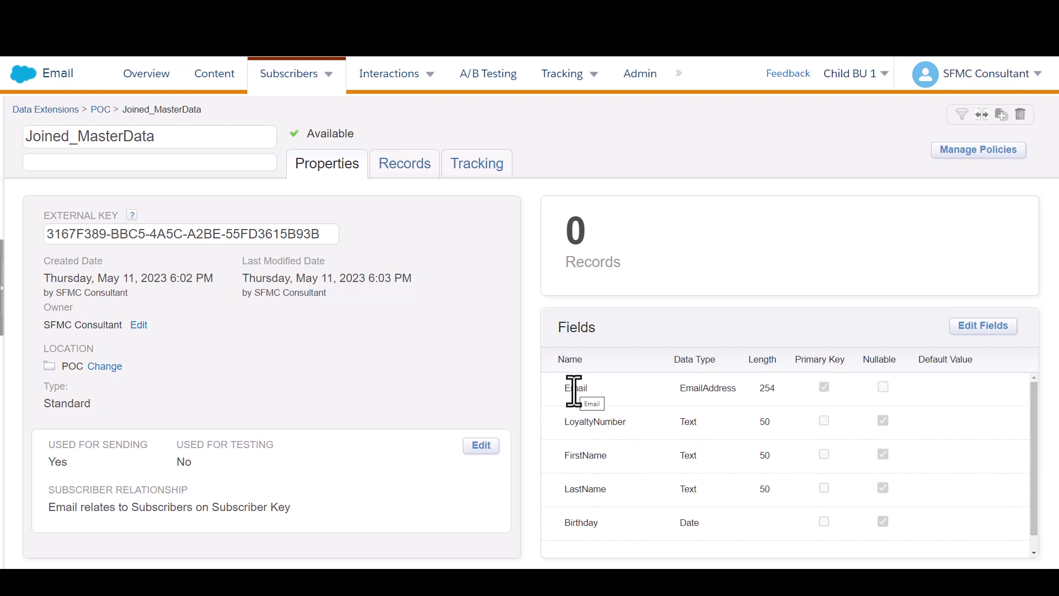
pyautogui.click(387, 165)
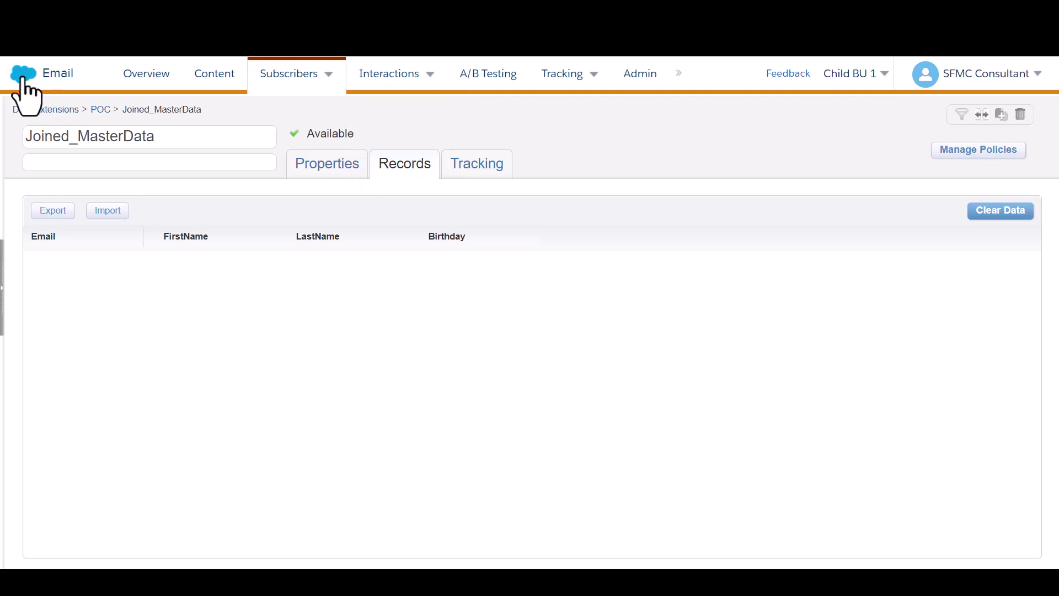
# Switch to Automation Studio through Journey Builder and show its Activities page.
pyautogui.moveTo(25, 89)
pyautogui.moveTo(515, 188)
pyautogui.moveTo(538, 202)
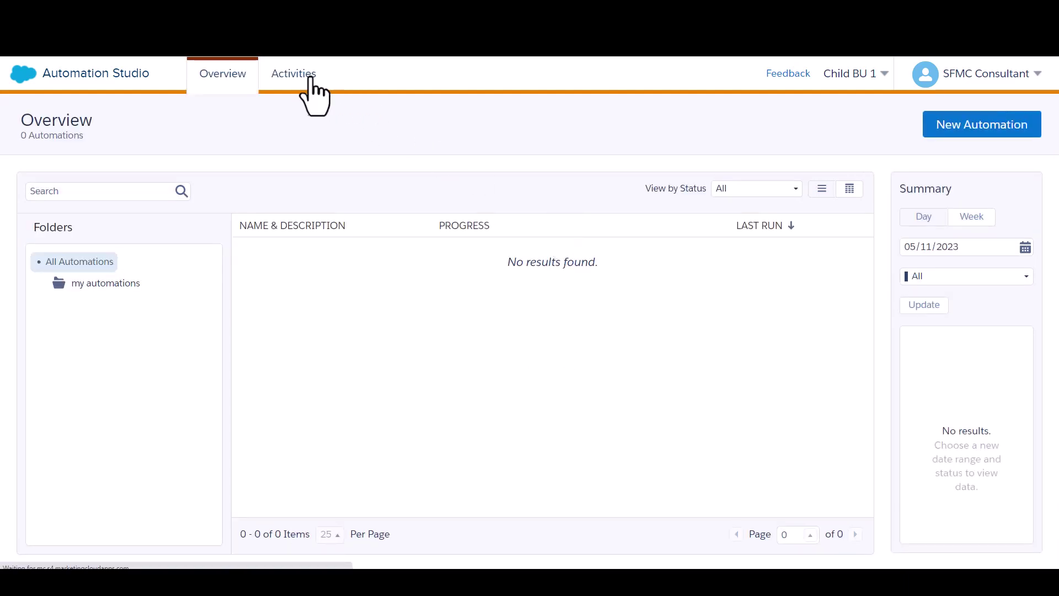
pyautogui.click(303, 78)
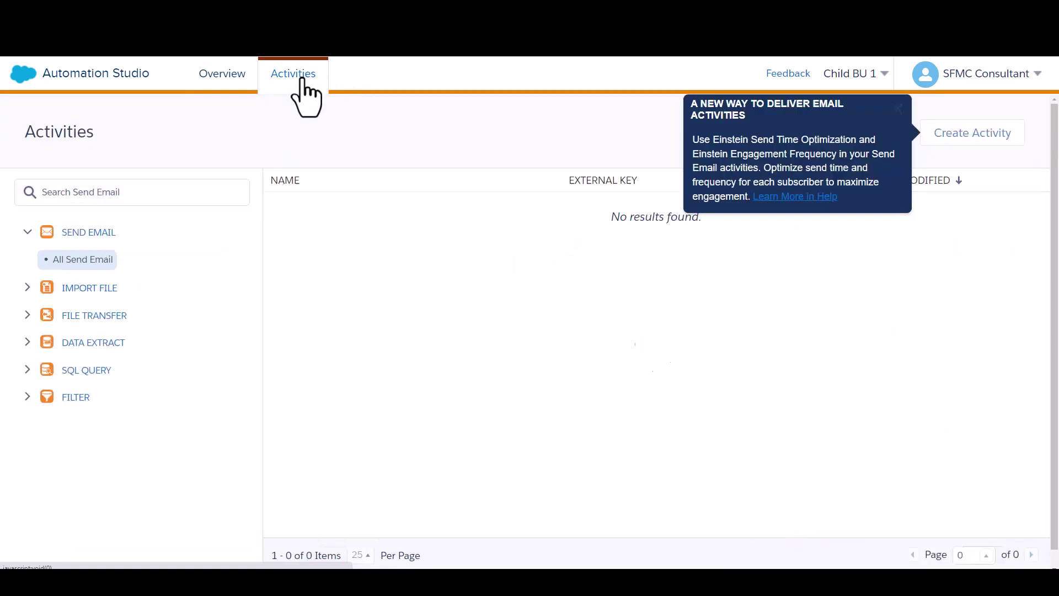
# Create a new activity of type SQL Query.
pyautogui.click(993, 134)
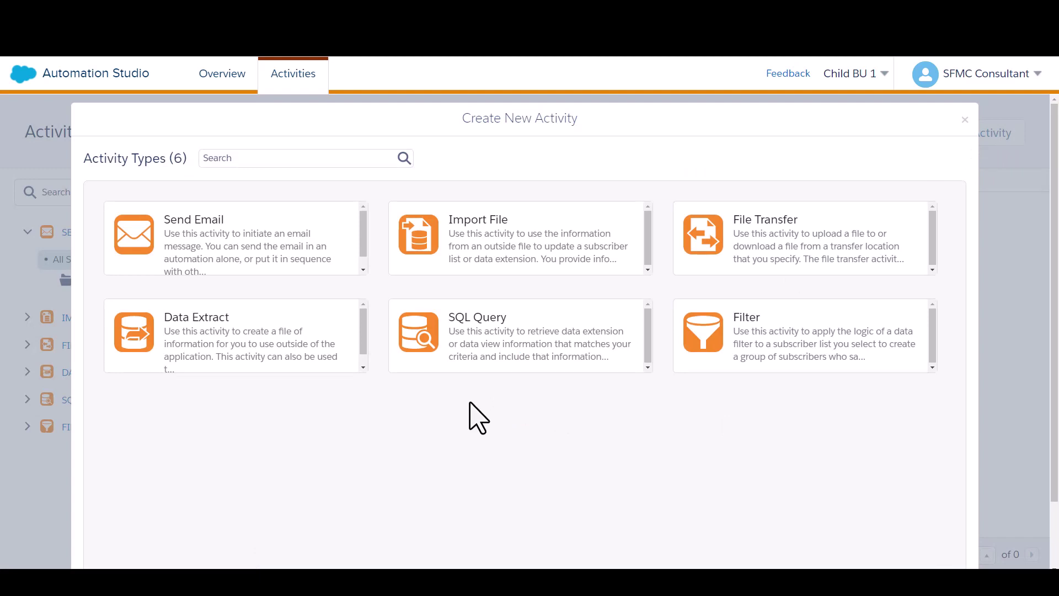
pyautogui.click(475, 350)
pyautogui.scroll(-3, 1010, 524)
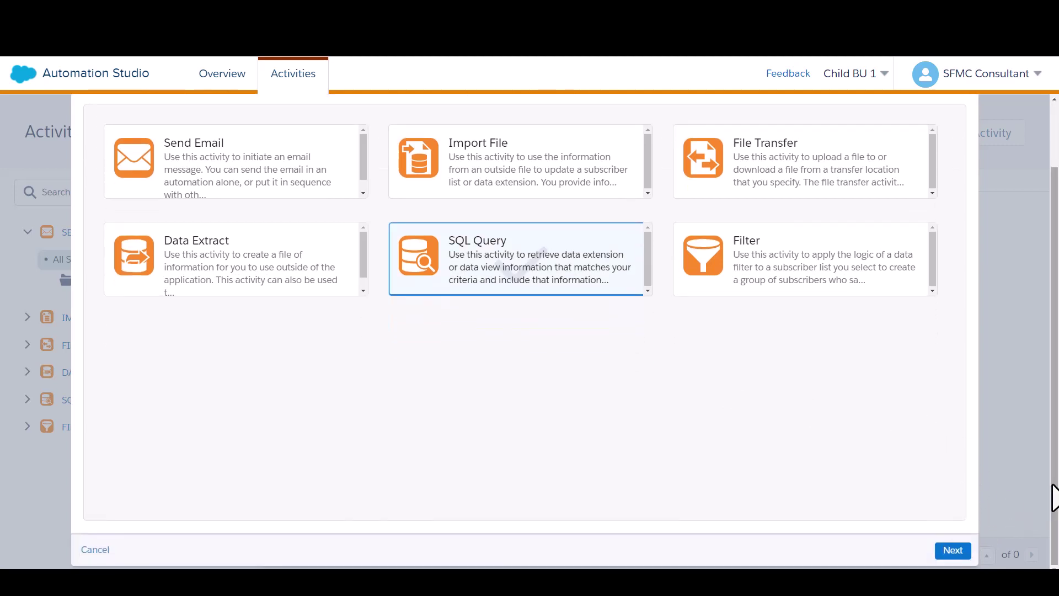
pyautogui.click(950, 553)
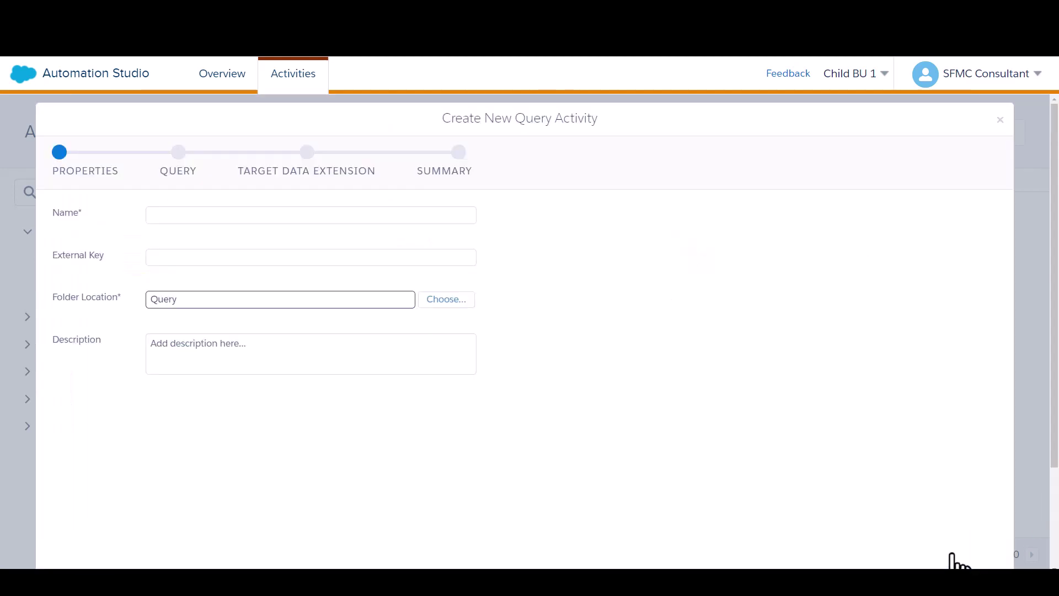
# Name the query activity InnerJoin_sql and continue to the SQL editor.
pyautogui.click(212, 218)
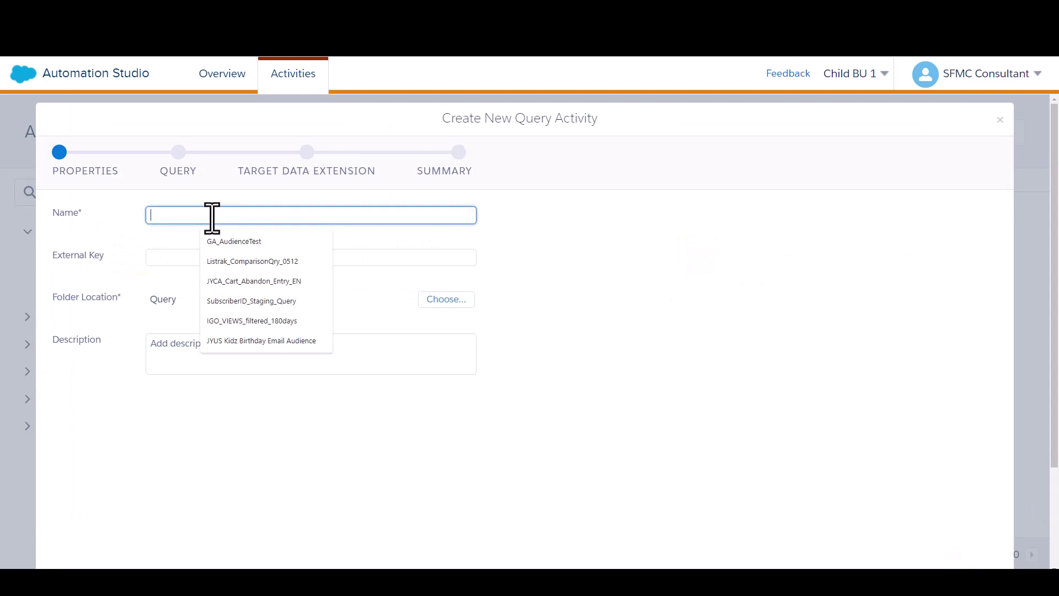
pyautogui.write('InnerJoin_sql')
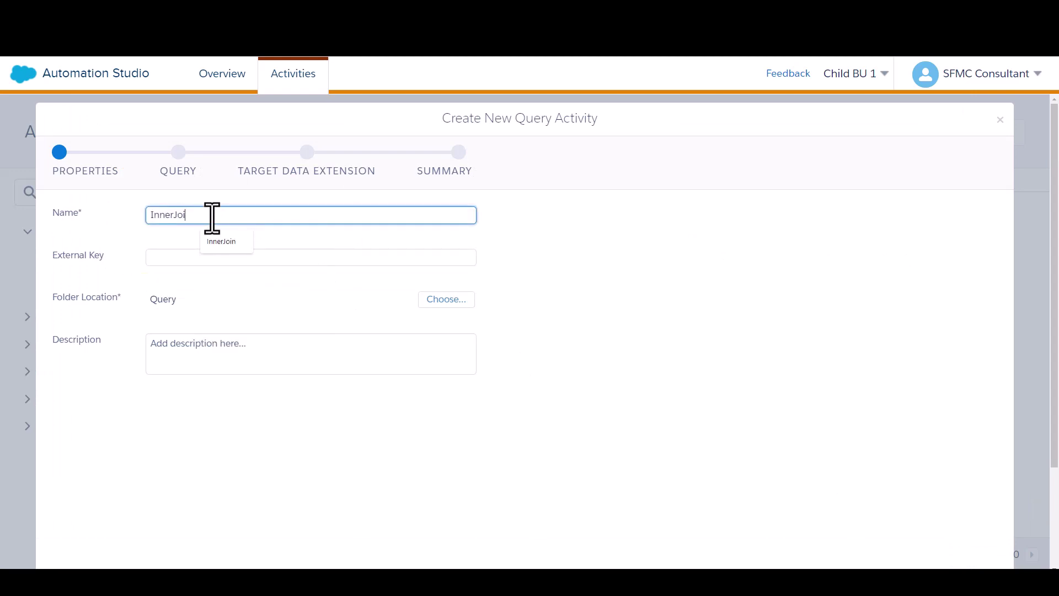
pyautogui.scroll(-3, 803, 375)
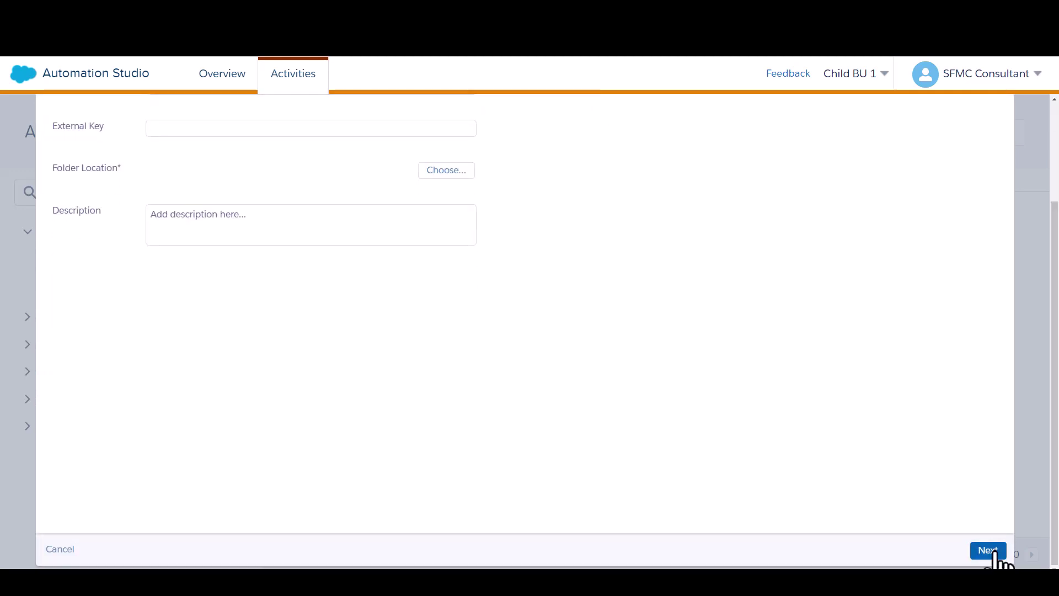
pyautogui.click(990, 552)
# Write a SELECT listing Email, FirstName, LastName, Birthday and LoyaltyNumber from the POC tables.
pyautogui.scroll(3, 577, 218)
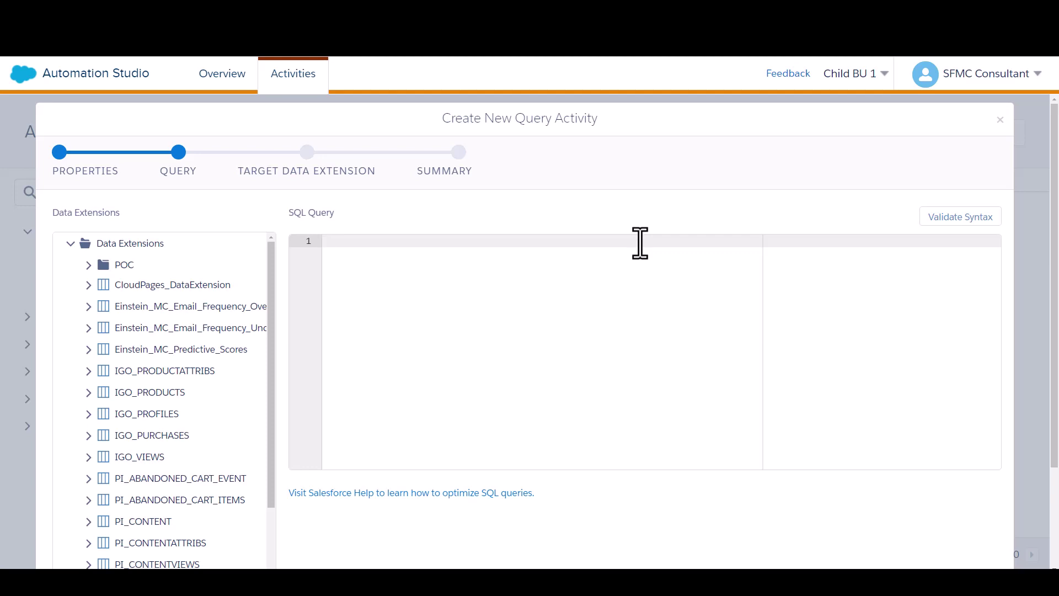
pyautogui.write('Select')
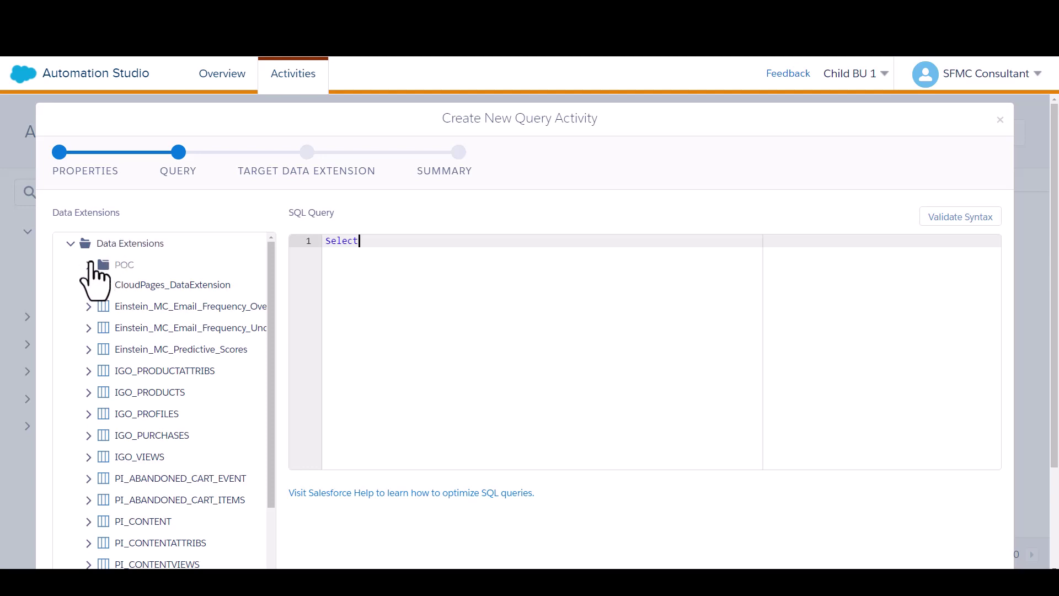
pyautogui.click(90, 266)
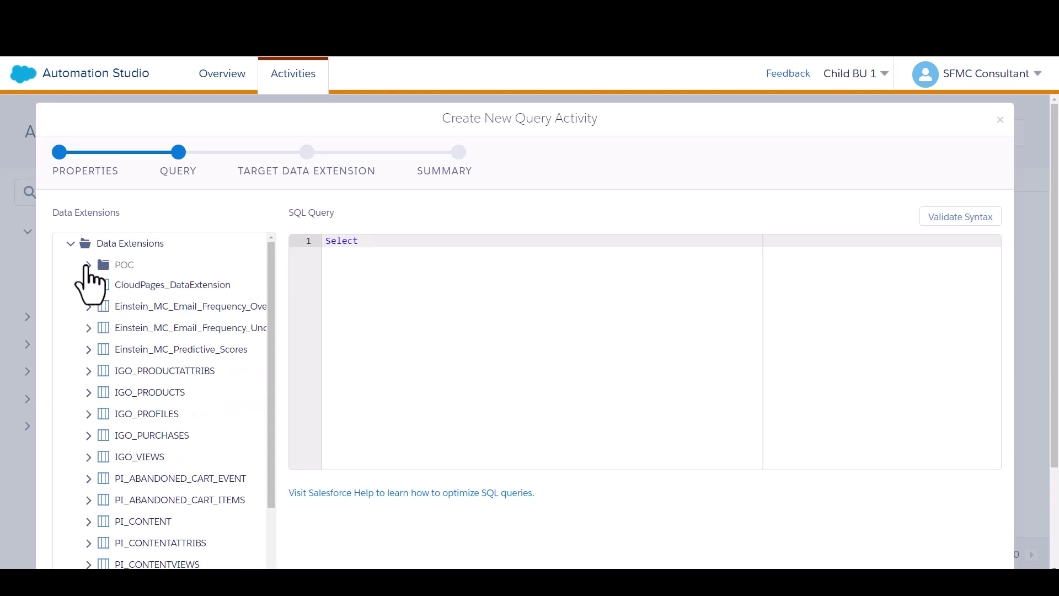
pyautogui.click(89, 265)
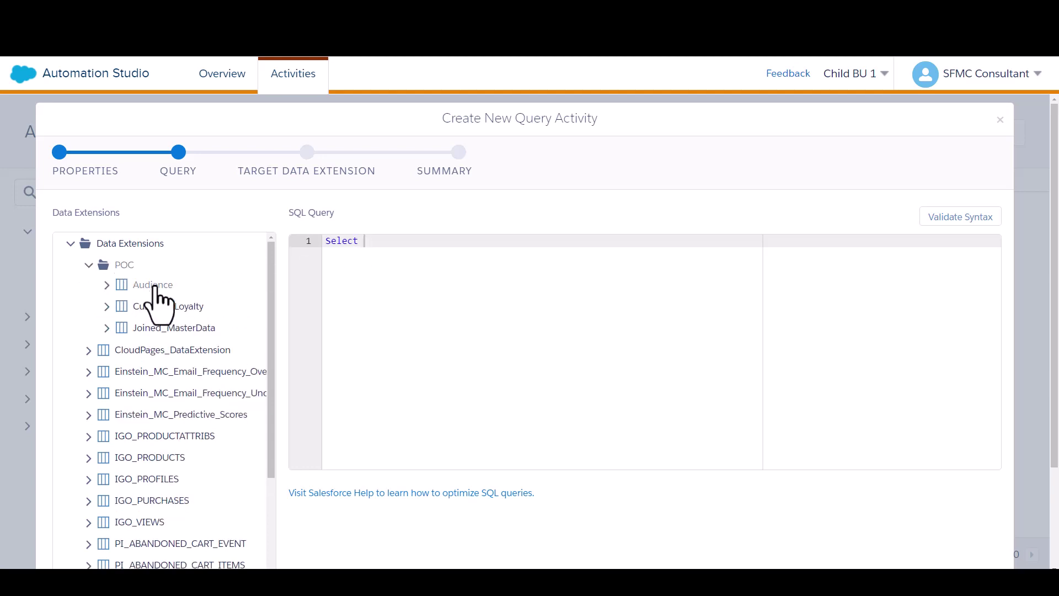
pyautogui.write('Email, FirstName, LastName,')
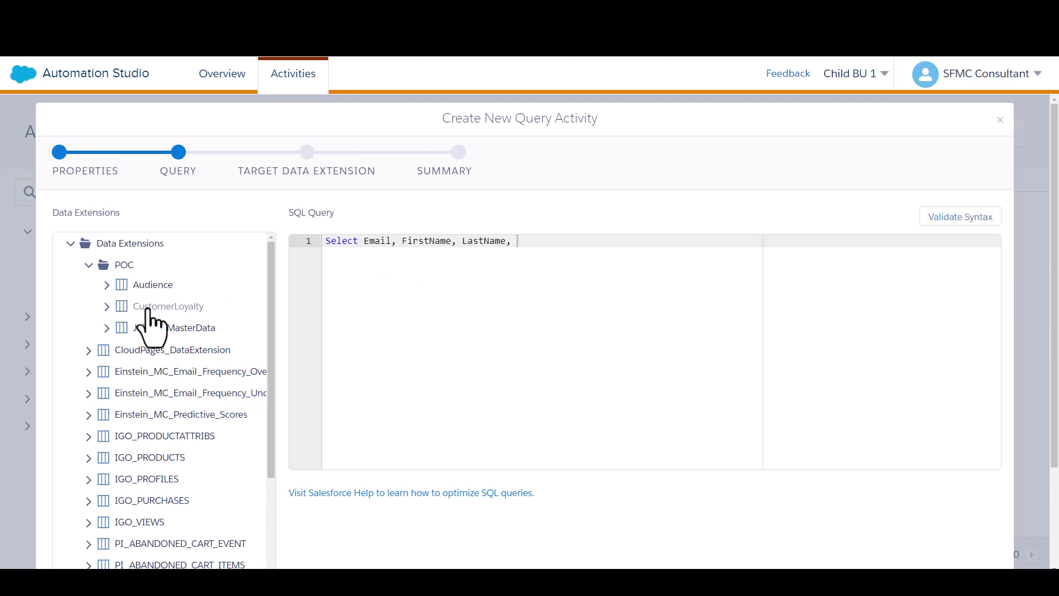
pyautogui.write('Email, Birthday, LoyaltyNumber,')
pyautogui.press('BackSpace')
pyautogui.press('BackSpace')
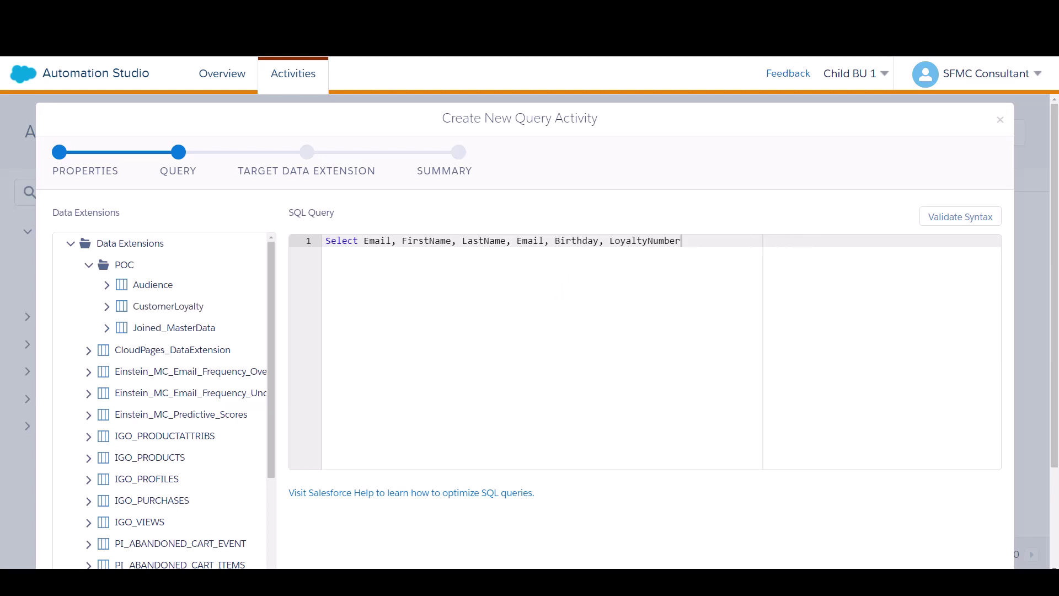
# Replace it with the full query joining Audience a to CustomerLoyalty c on a.Email=c.Email.
pyautogui.hotkey('ctrl', 'a')
pyautogui.write('Select a.Email, a.FirstName, a.LastName, c.Birthday, c.LoyaltyNumber from Audience a join CustomerLoyalty as c on a.Email=c.Email')
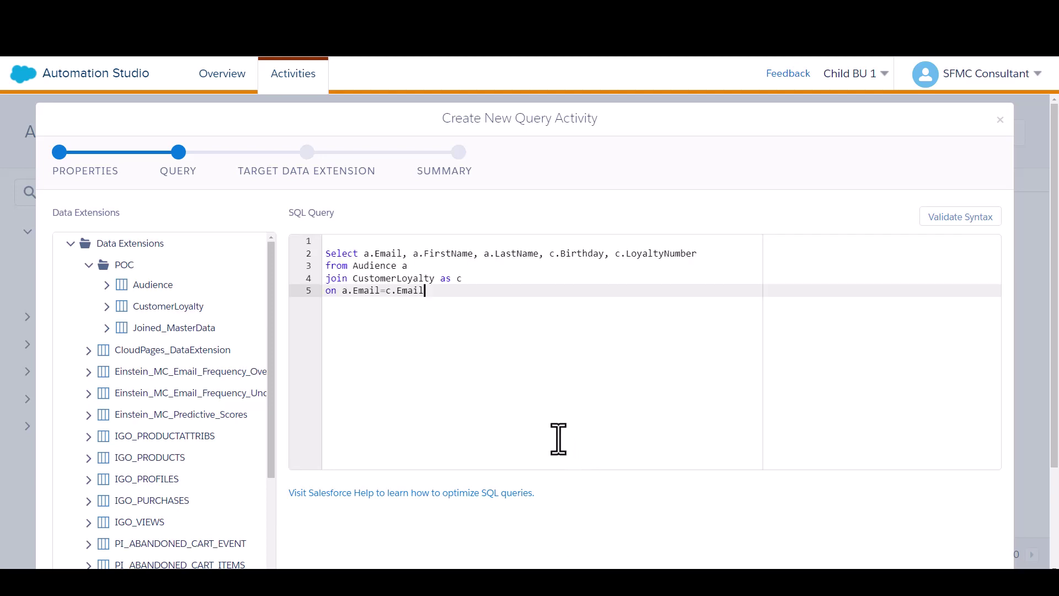
pyautogui.click(401, 243)
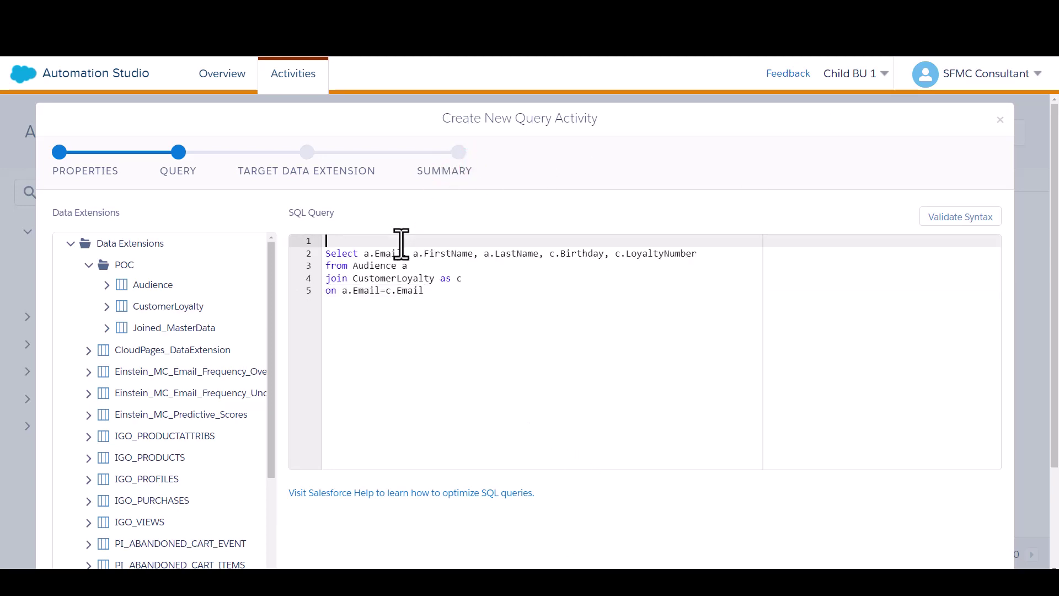
pyautogui.press('Delete')
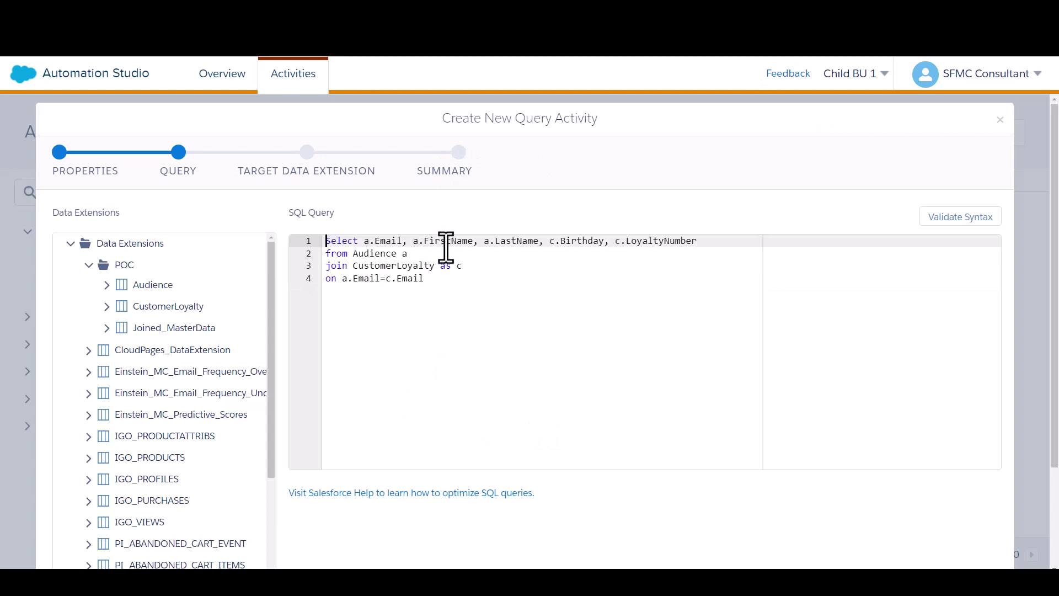
pyautogui.moveTo(407, 255); pyautogui.dragTo(359, 253)
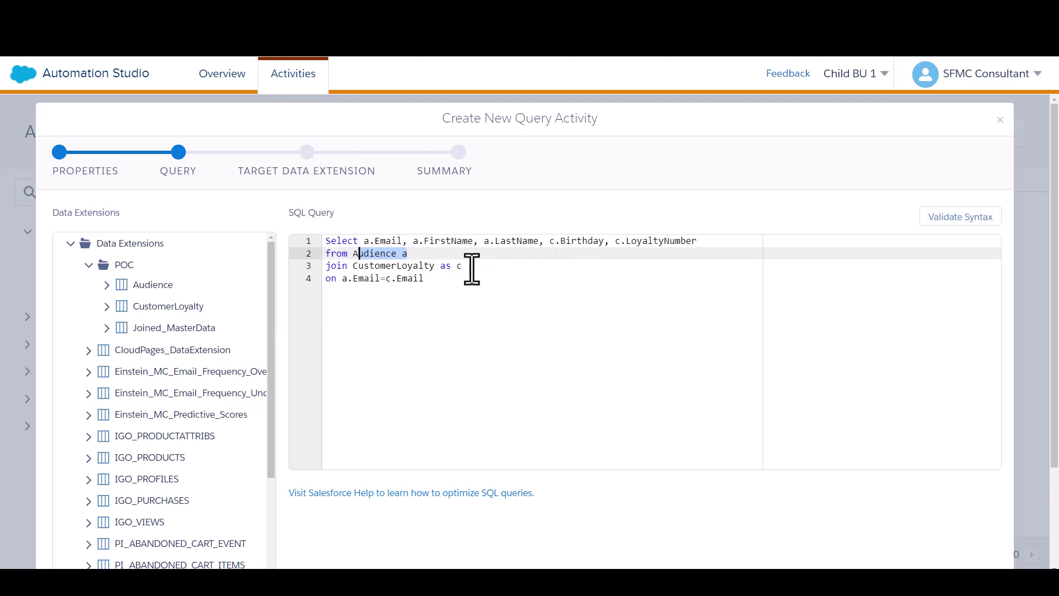
pyautogui.click(472, 267)
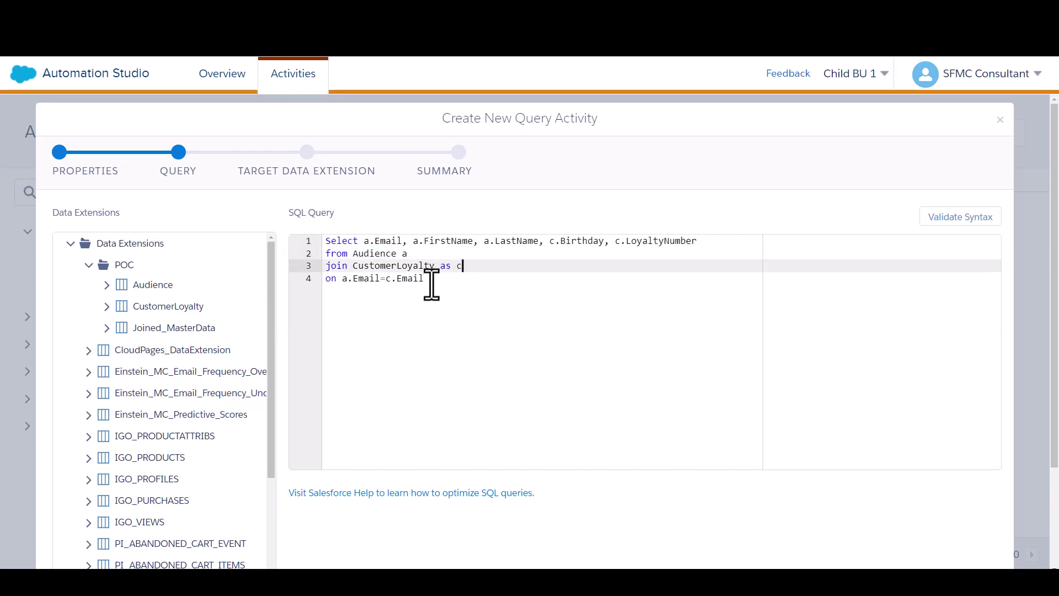
# Validate the query syntax and change the join on line 3 to an inner join.
pyautogui.click(953, 220)
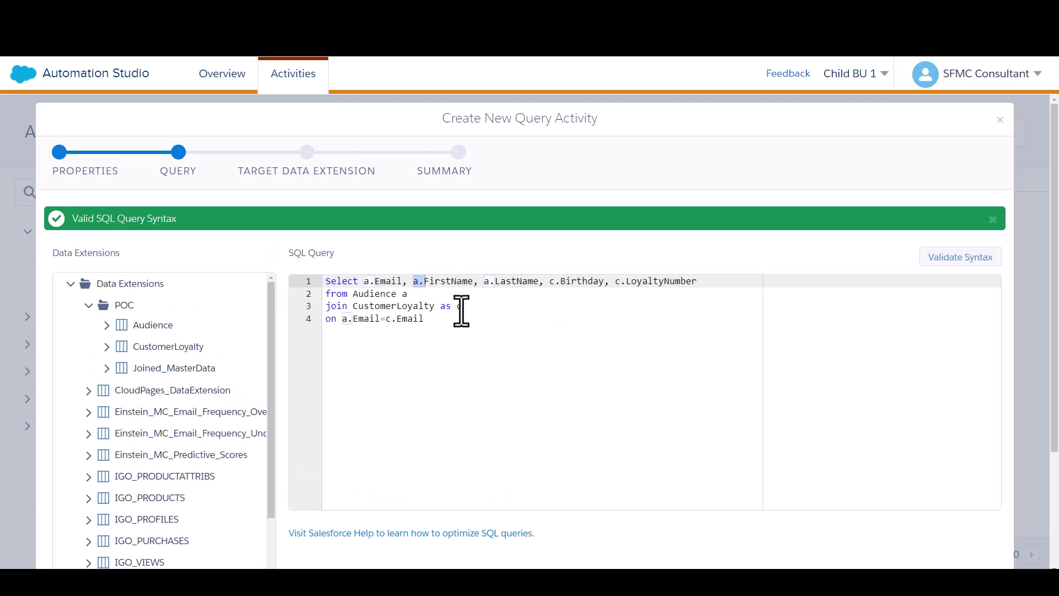
pyautogui.click(378, 333)
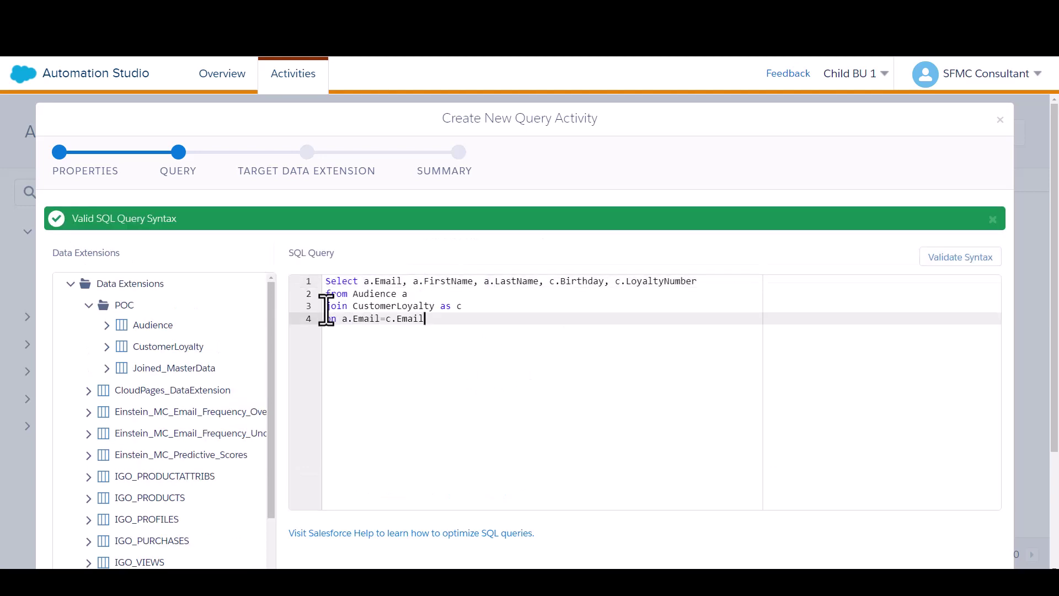
pyautogui.click(326, 308)
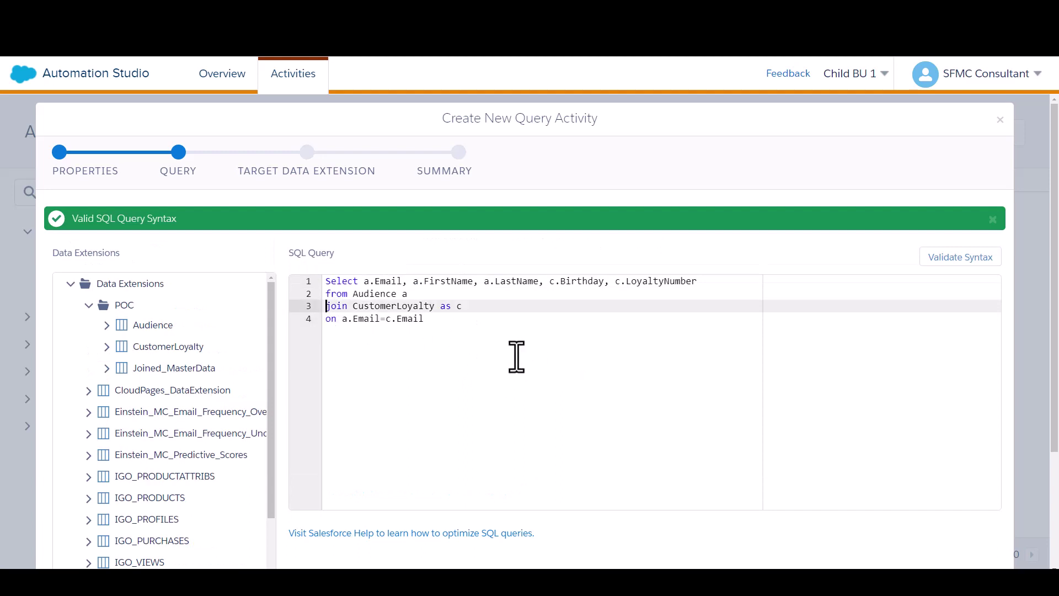
pyautogui.write('inner')
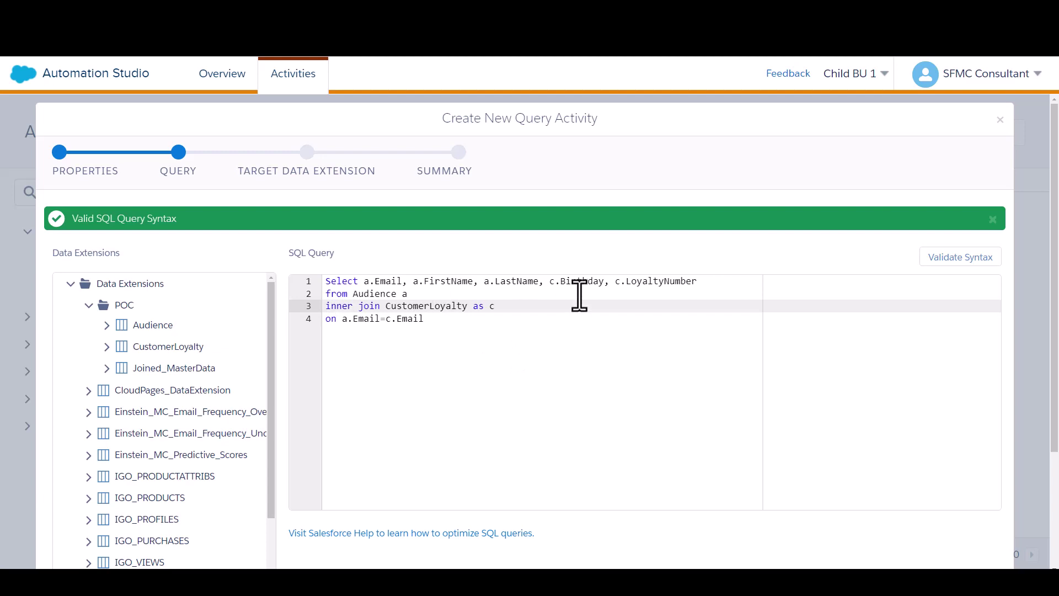
pyautogui.scroll(-1, 1056, 188)
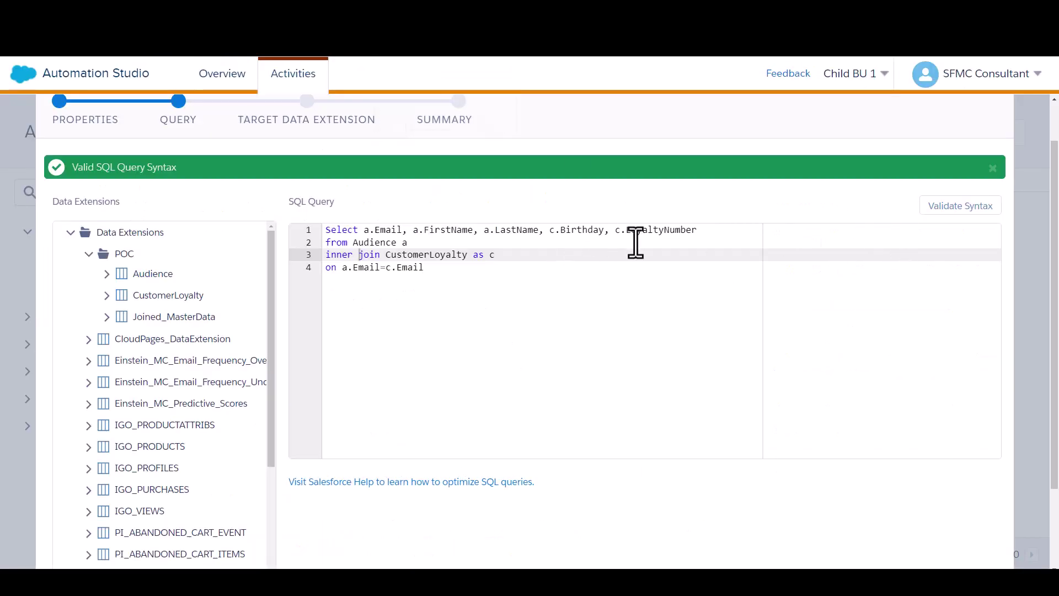
pyautogui.moveTo(1054, 189); pyautogui.dragTo(1046, 243)
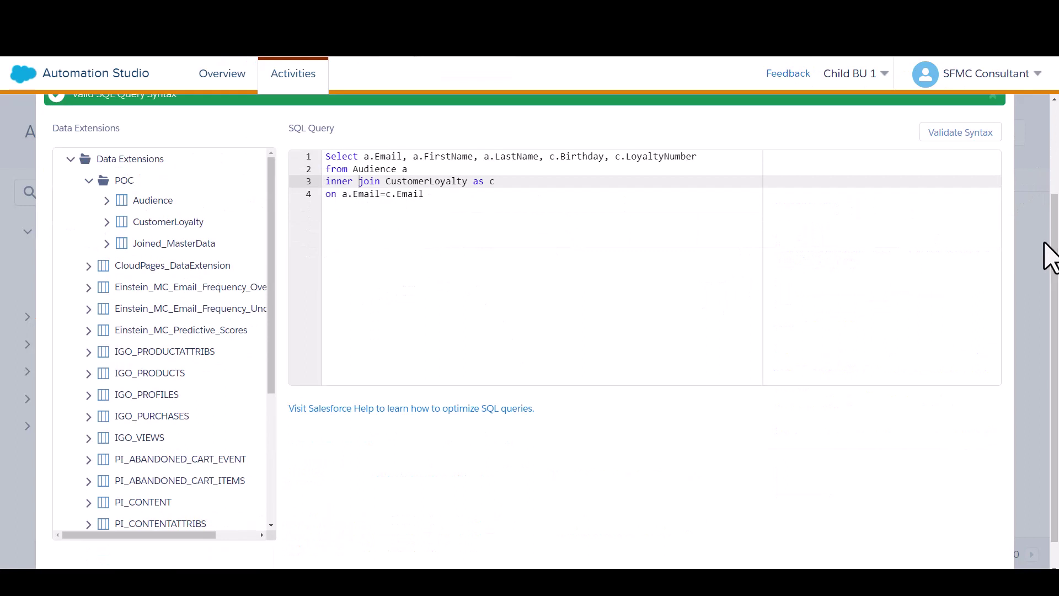
pyautogui.scroll(-1, 1045, 256)
# Target Joined_MasterData in the POC folder using the Overwrite data action.
pyautogui.click(988, 552)
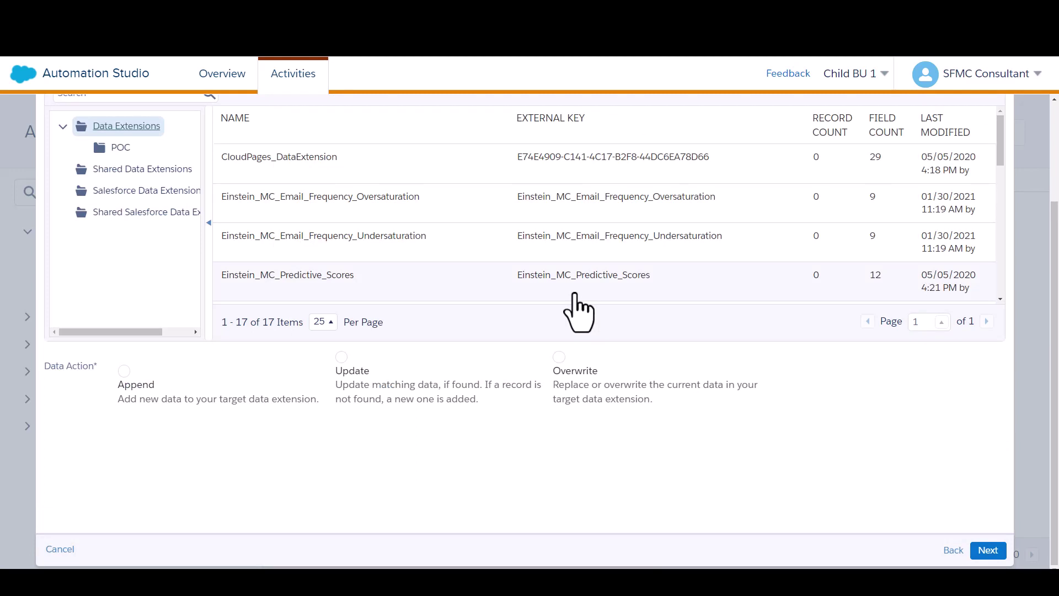
pyautogui.click(120, 148)
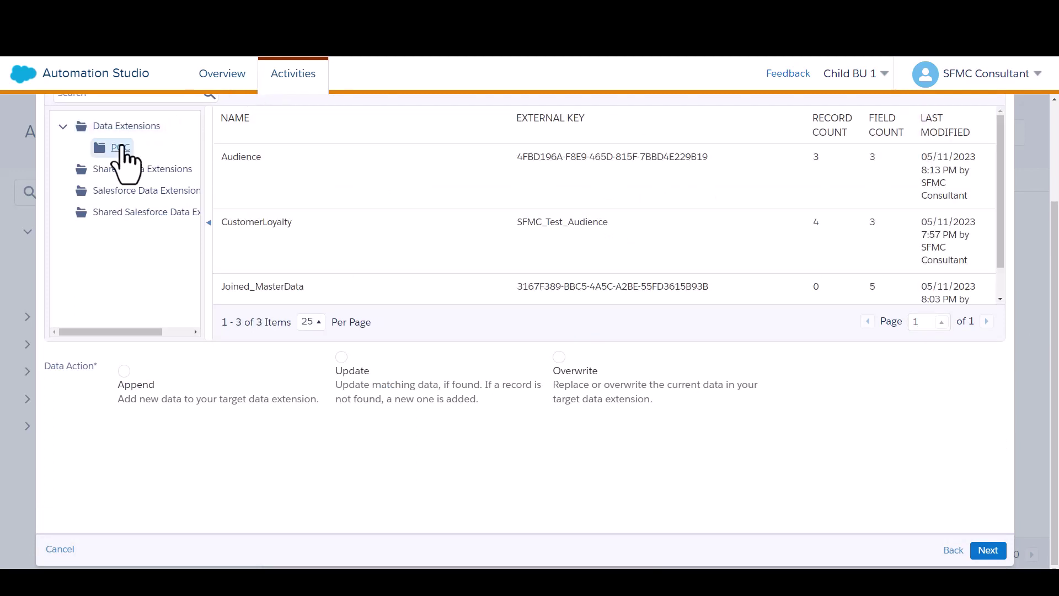
pyautogui.click(329, 298)
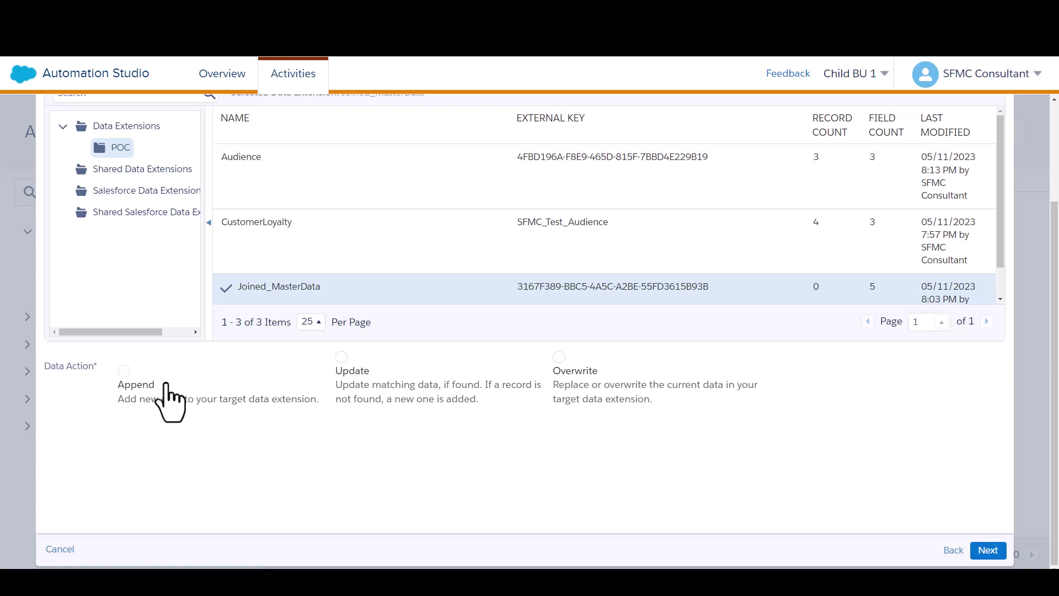
pyautogui.scroll(3, 728, 425)
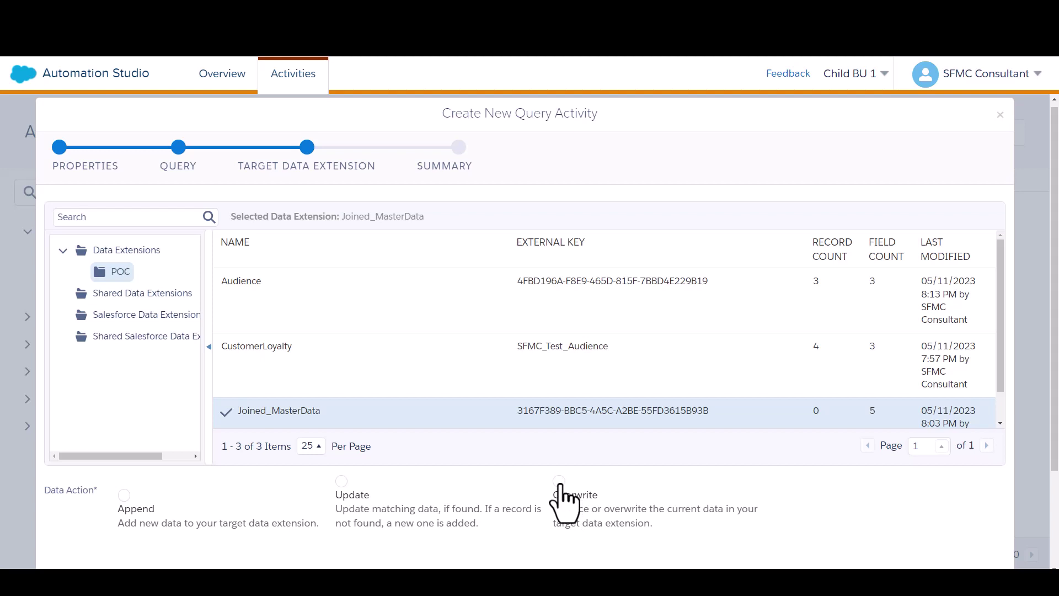
pyautogui.click(560, 481)
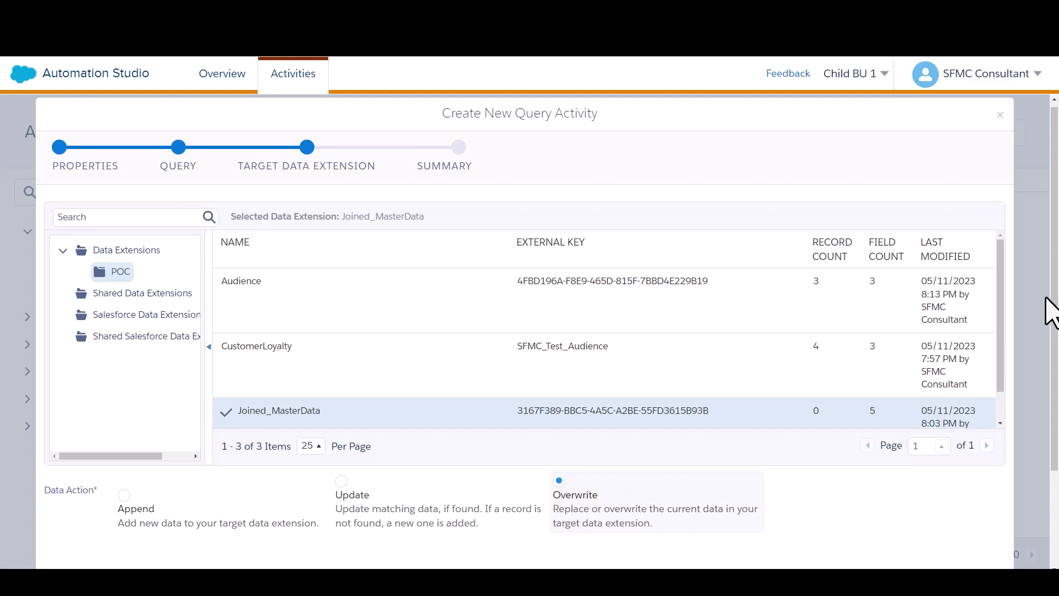
pyautogui.scroll(-2, 1051, 342)
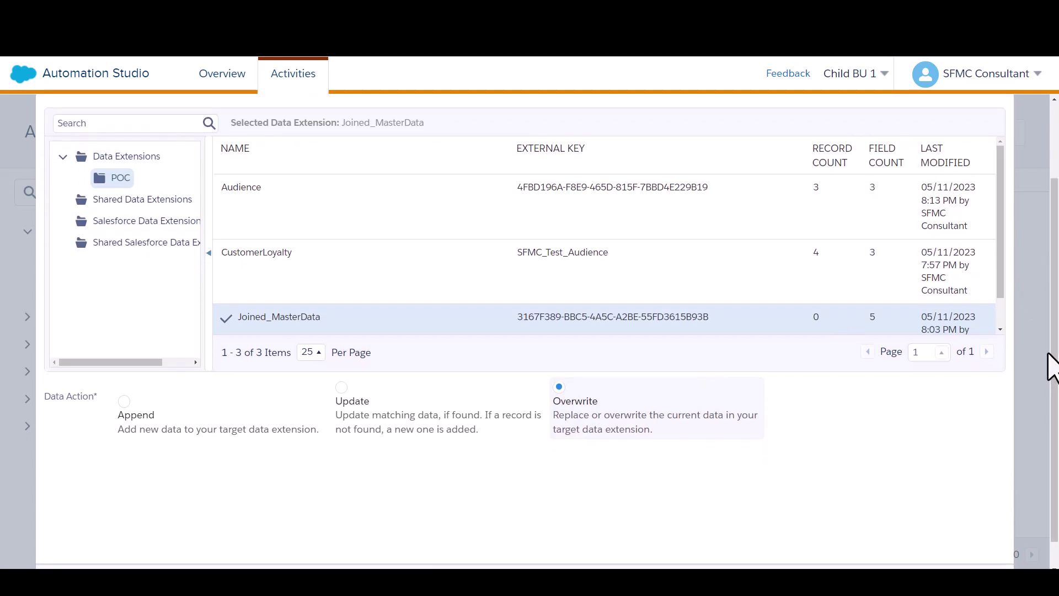
pyautogui.scroll(-1, 1051, 358)
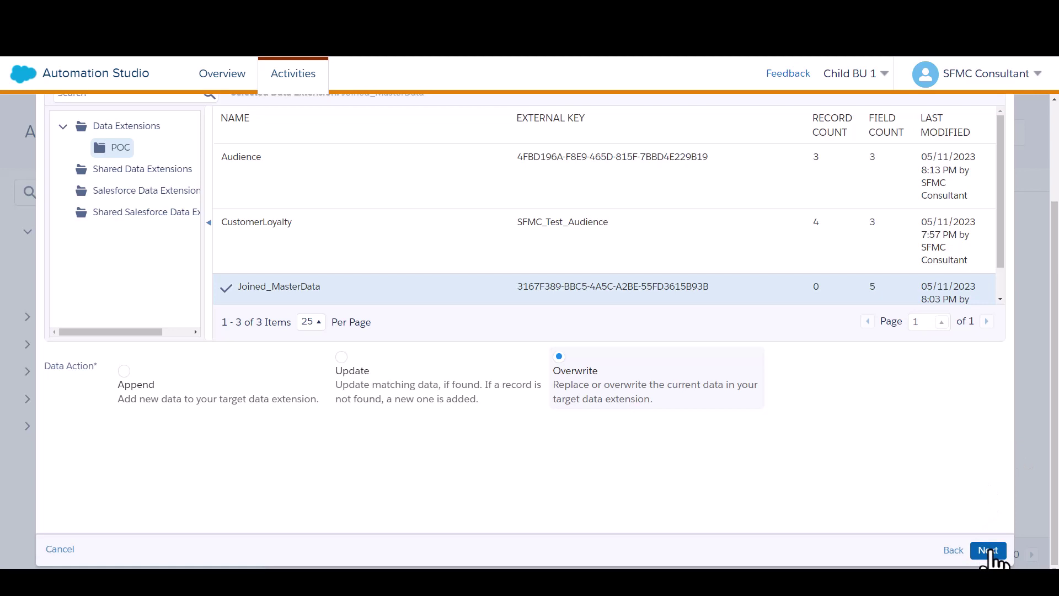
# Save InnerJoin_sql, then run it once from the SQL Query activity list.
pyautogui.click(991, 552)
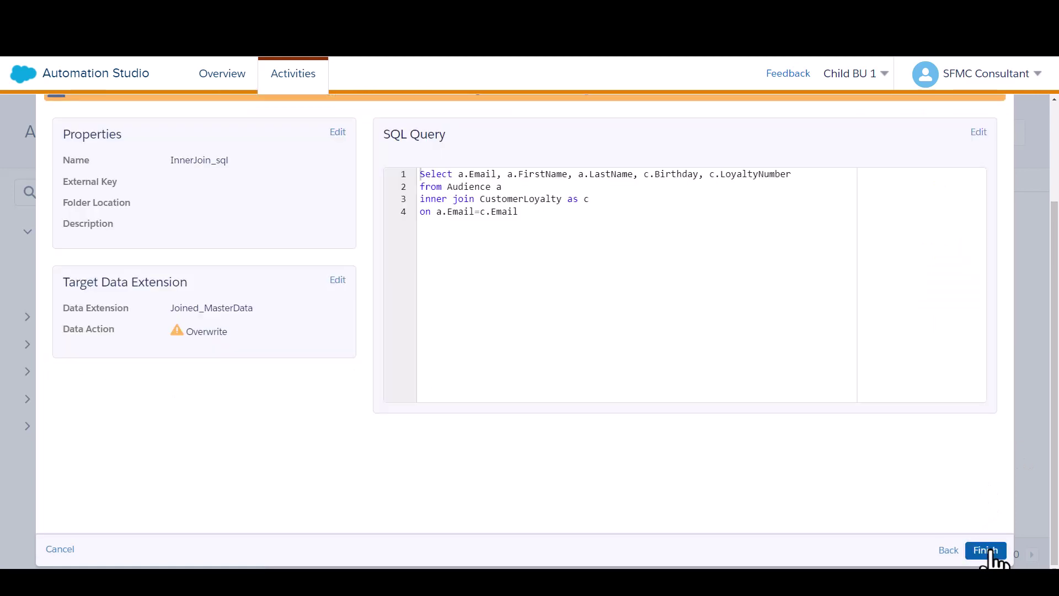
pyautogui.click(987, 551)
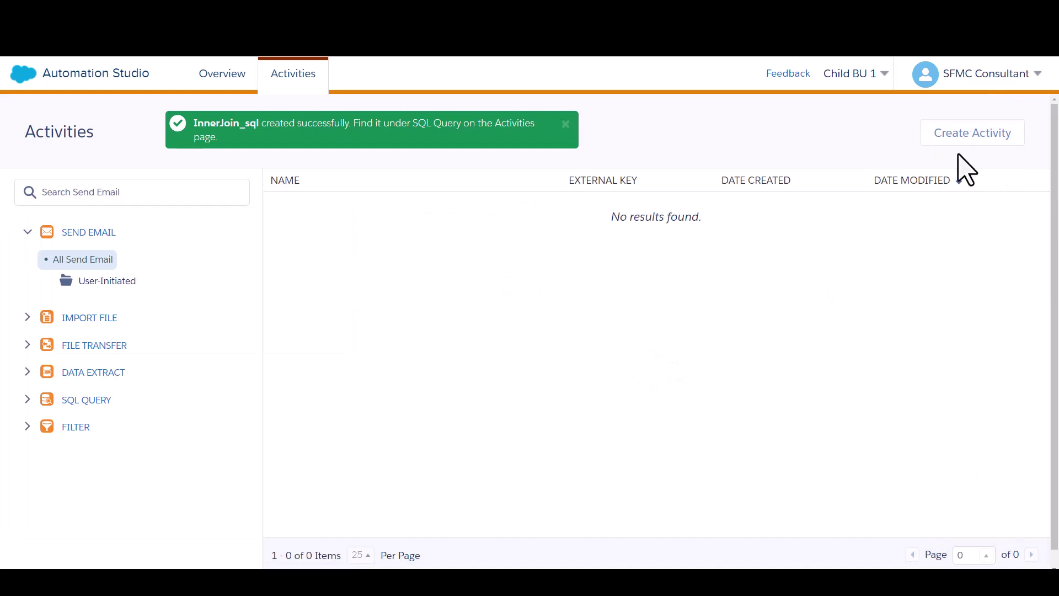
pyautogui.click(86, 400)
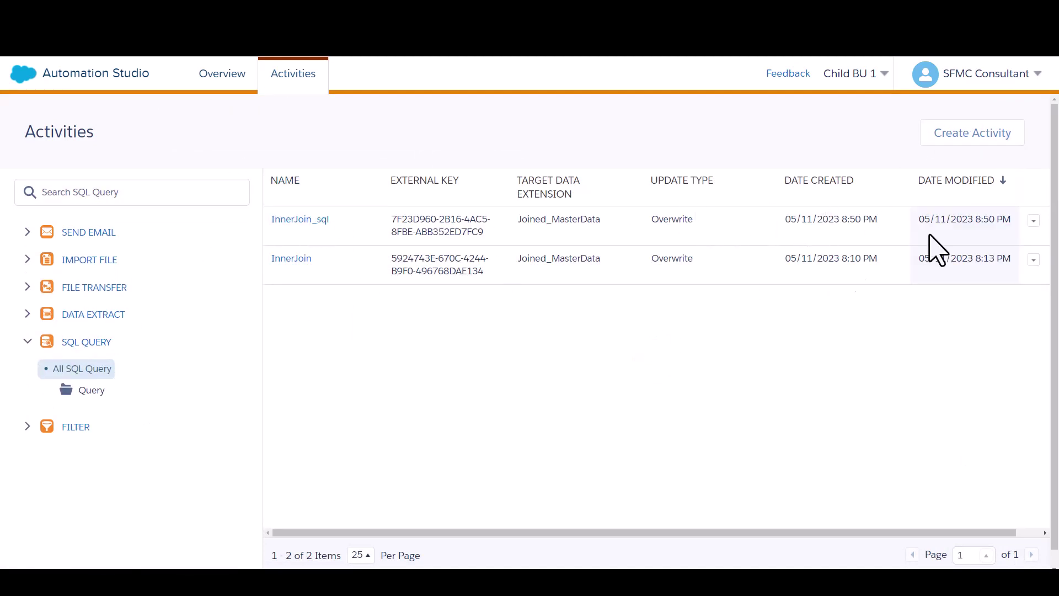
pyautogui.click(1034, 221)
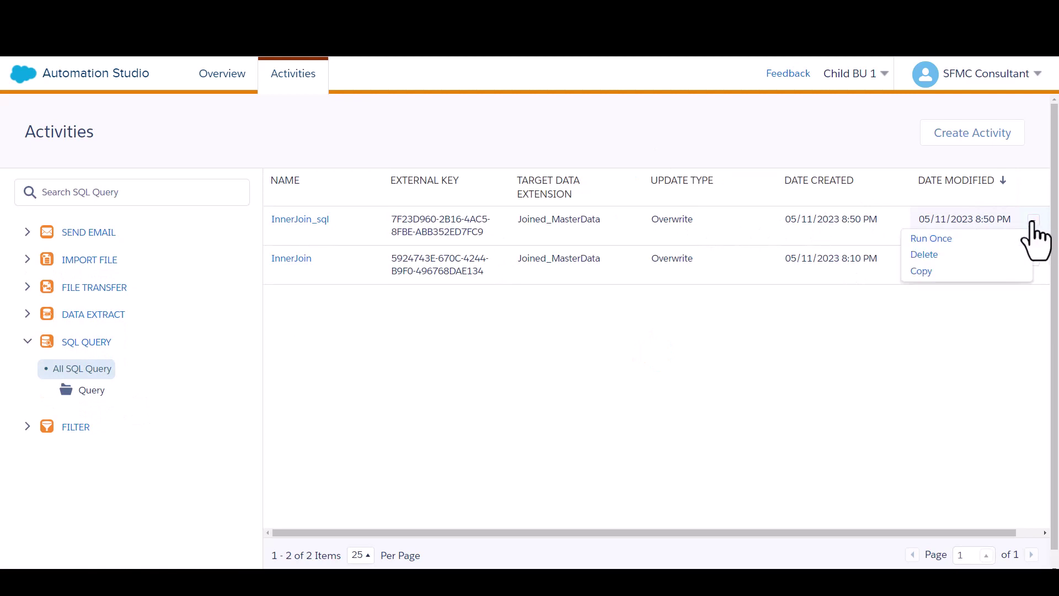
pyautogui.click(938, 238)
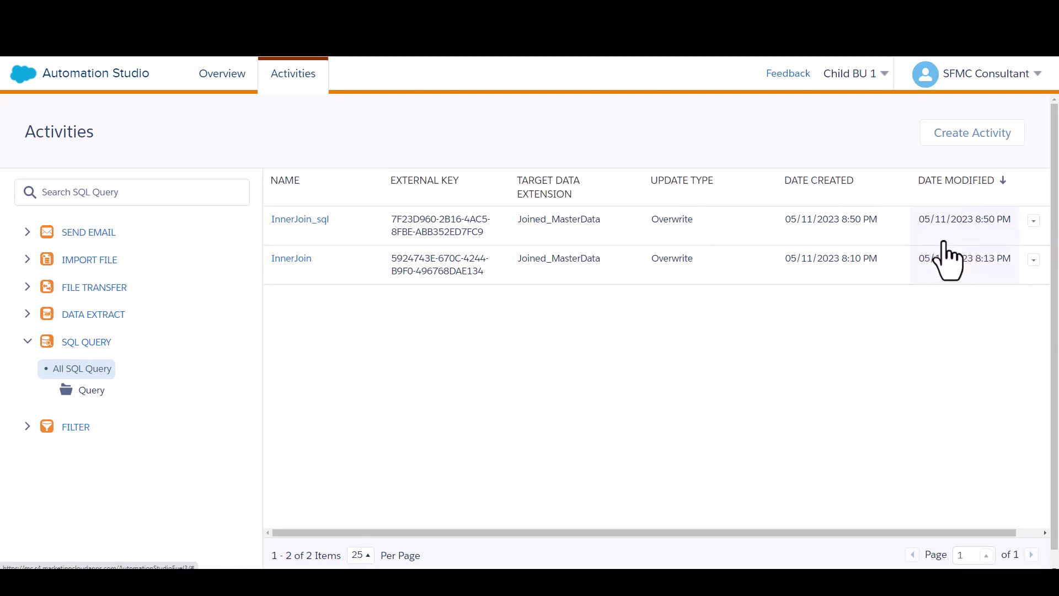
pyautogui.click(927, 269)
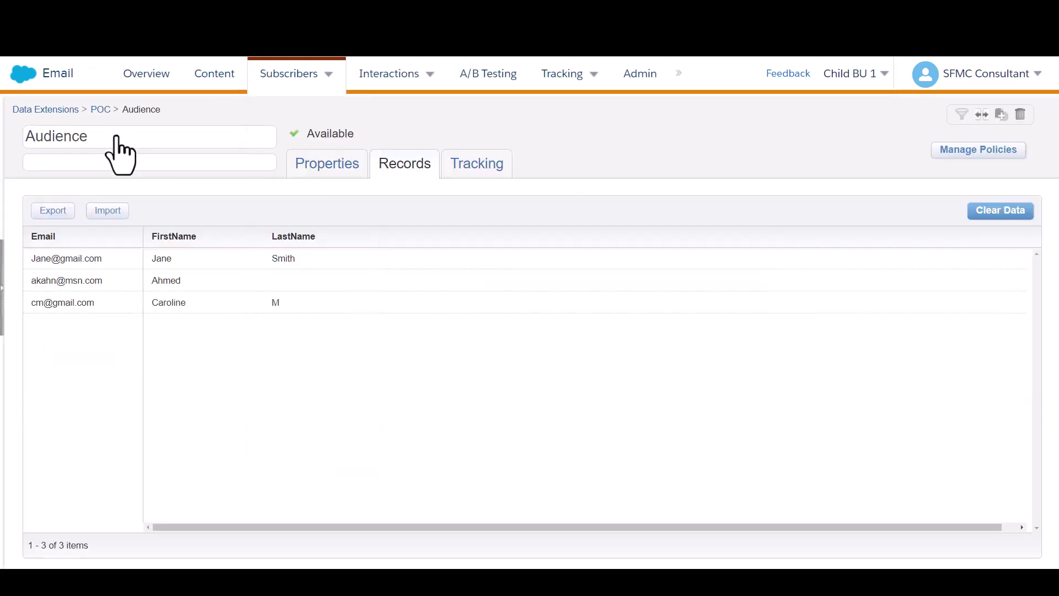
# Open Joined_MasterData from the POC folder and view its three joined records.
pyautogui.click(102, 110)
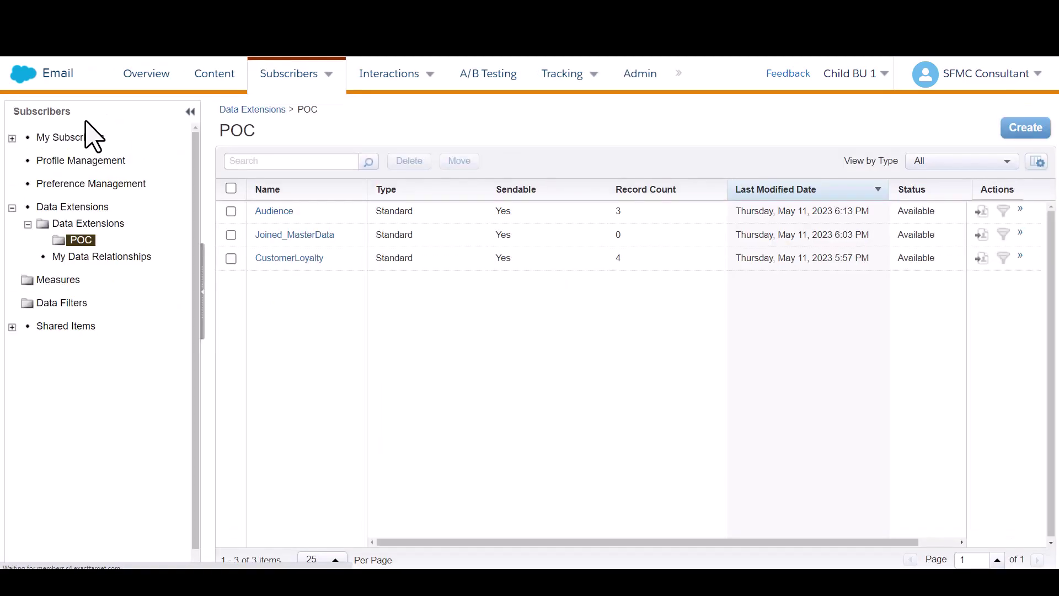
pyautogui.click(280, 236)
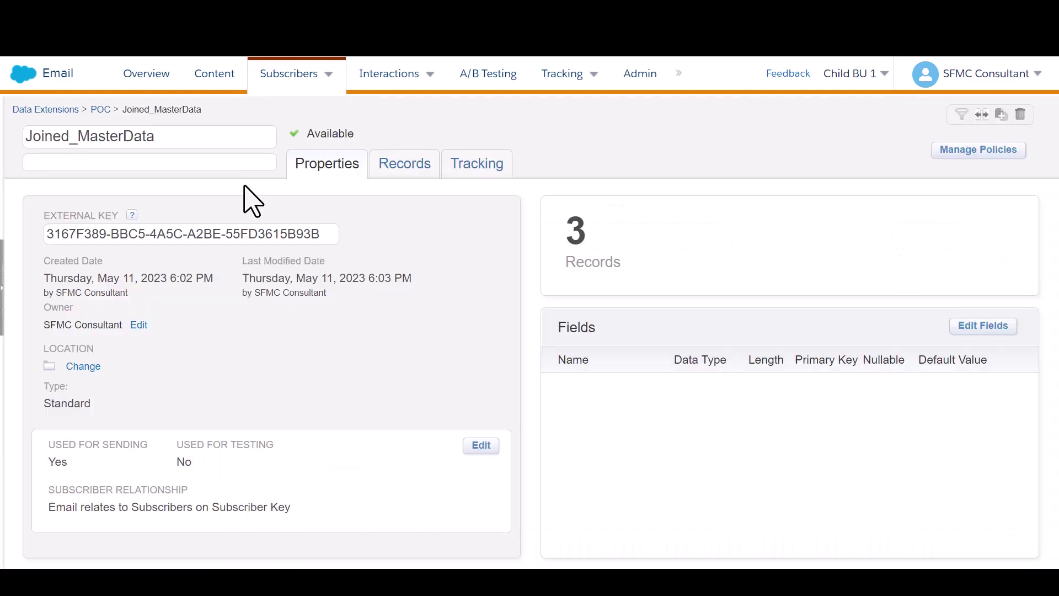
pyautogui.click(401, 177)
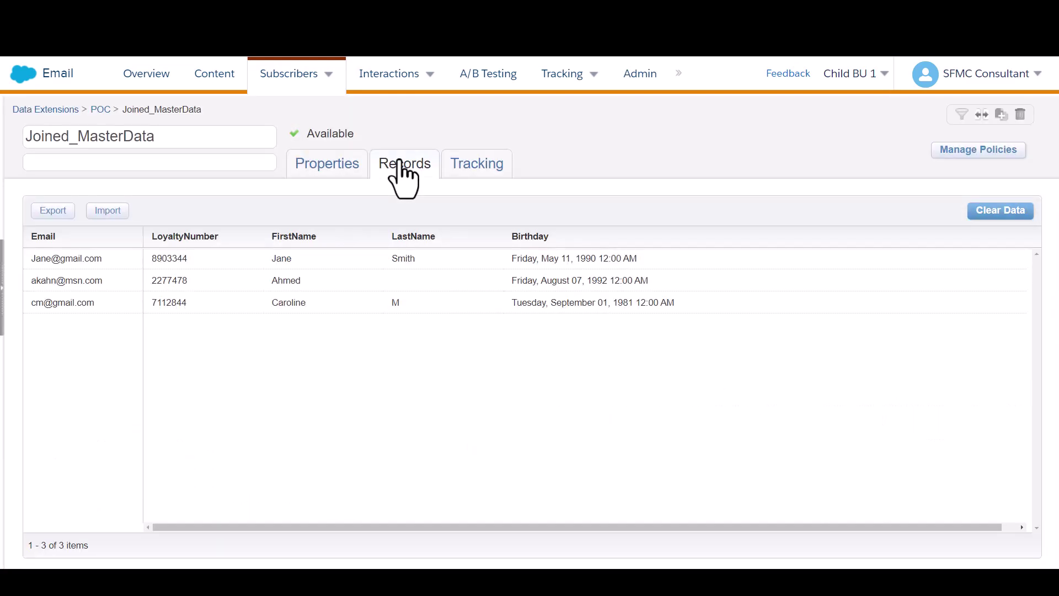